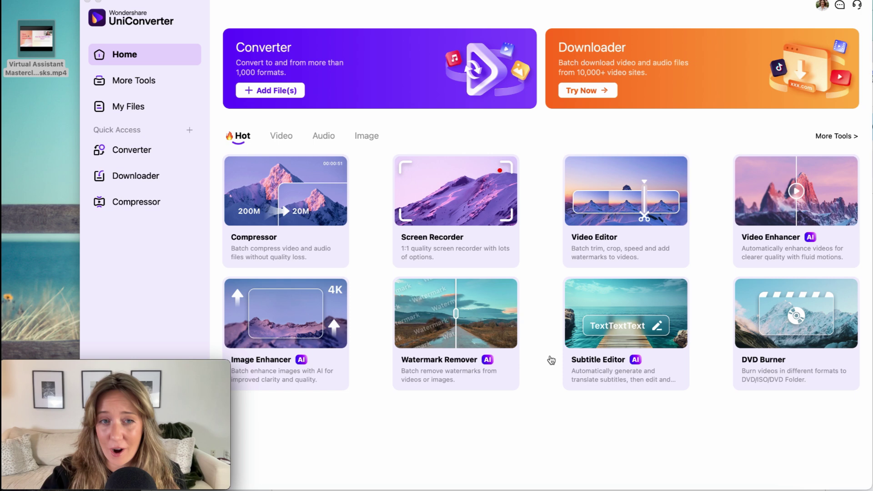
# Step: Open the video Compressor from the More Tools list
pyautogui.click(134, 80)
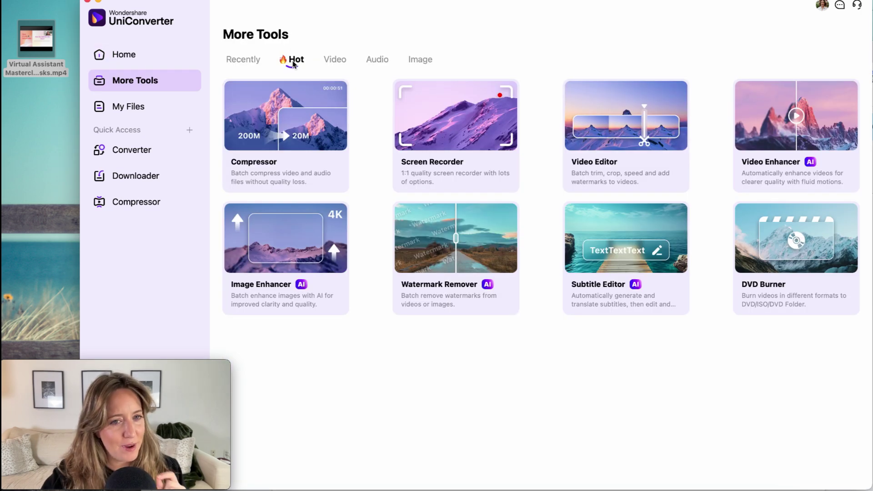
pyautogui.moveTo(274, 160)
pyautogui.click(278, 137)
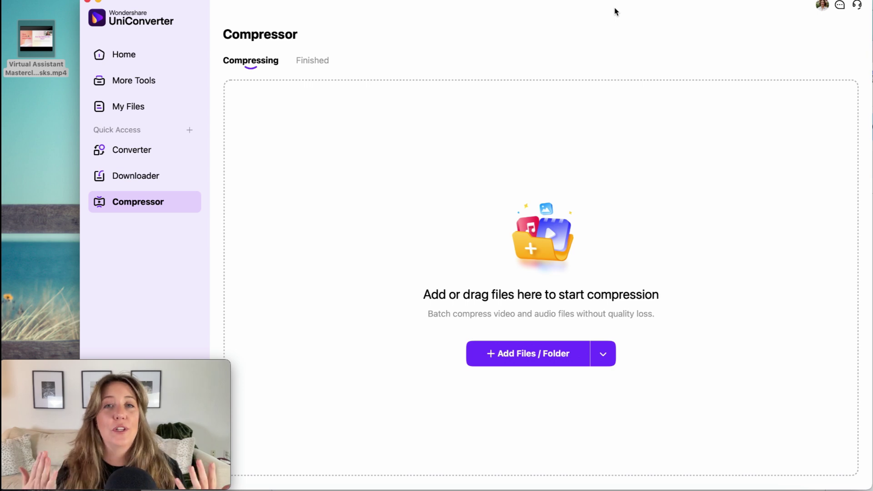
# Step: Add the masterclass video and review its target size, resolution and frame-rate options
pyautogui.click(36, 41)
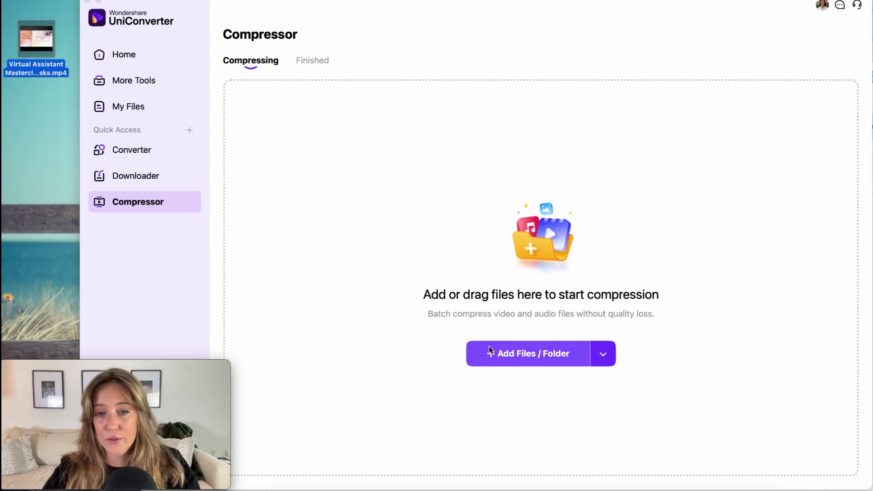
pyautogui.click(524, 359)
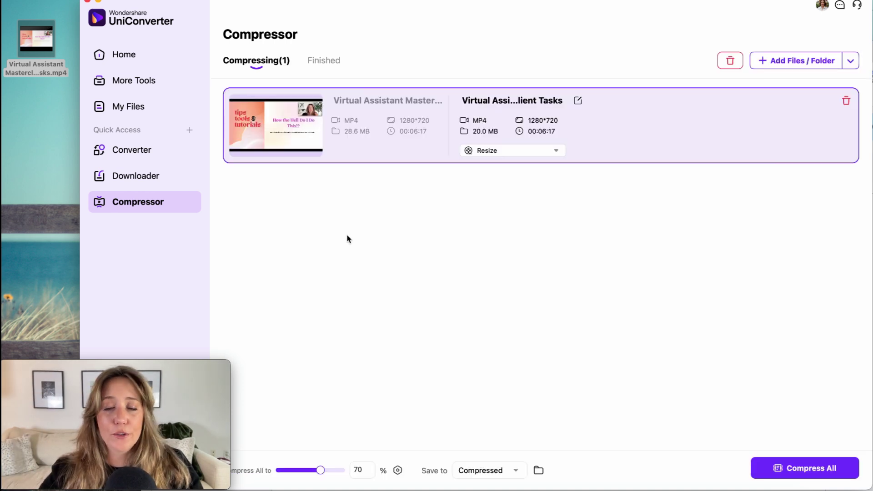
pyautogui.click(517, 151)
pyautogui.click(491, 225)
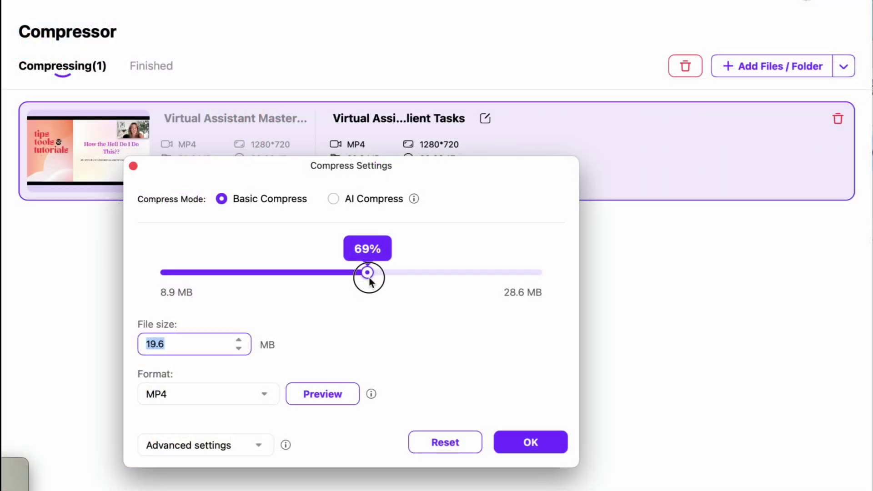
pyautogui.moveTo(369, 279)
pyautogui.mouseDown()
pyautogui.moveTo(352, 281)
pyautogui.moveTo(377, 277)
pyautogui.mouseUp()
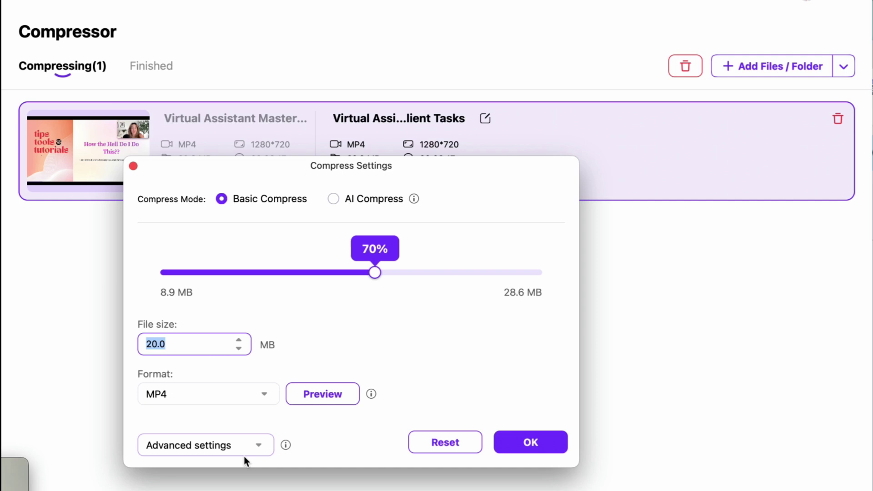
pyautogui.click(242, 446)
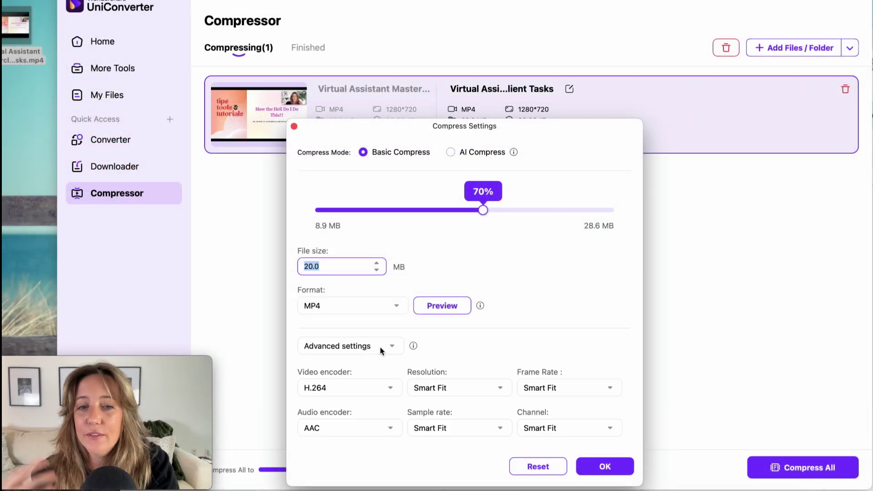
pyautogui.click(474, 394)
pyautogui.click(517, 332)
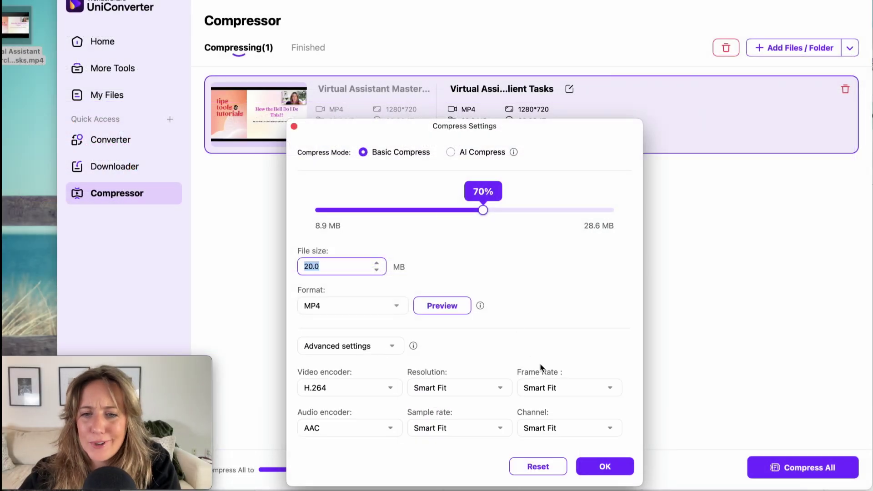
pyautogui.click(565, 389)
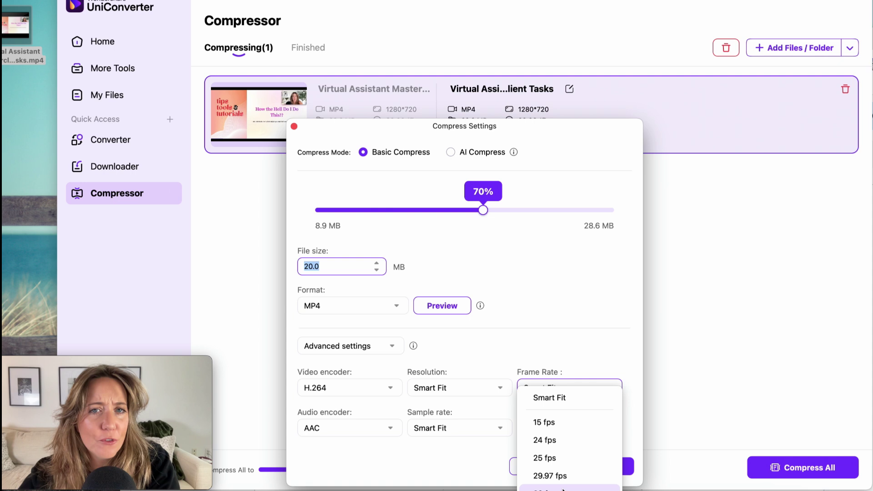
pyautogui.click(558, 346)
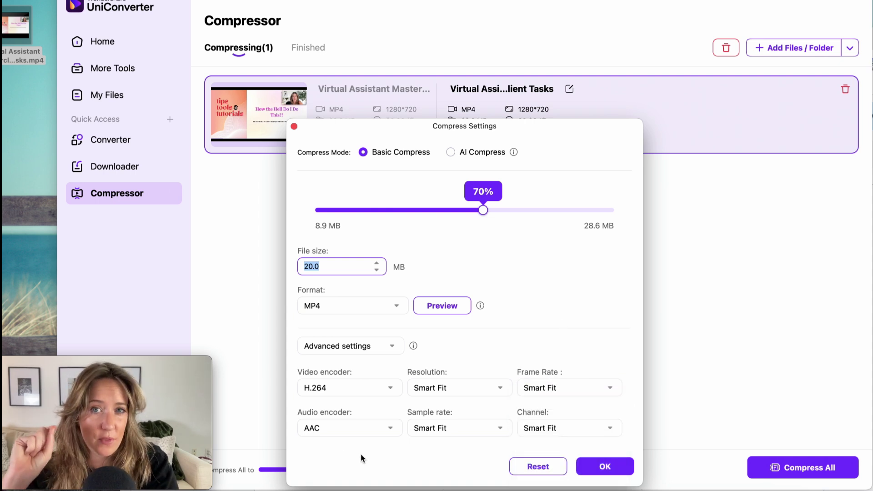
# Step: Confirm the 70% compression settings and queue a second short video
pyautogui.click(605, 467)
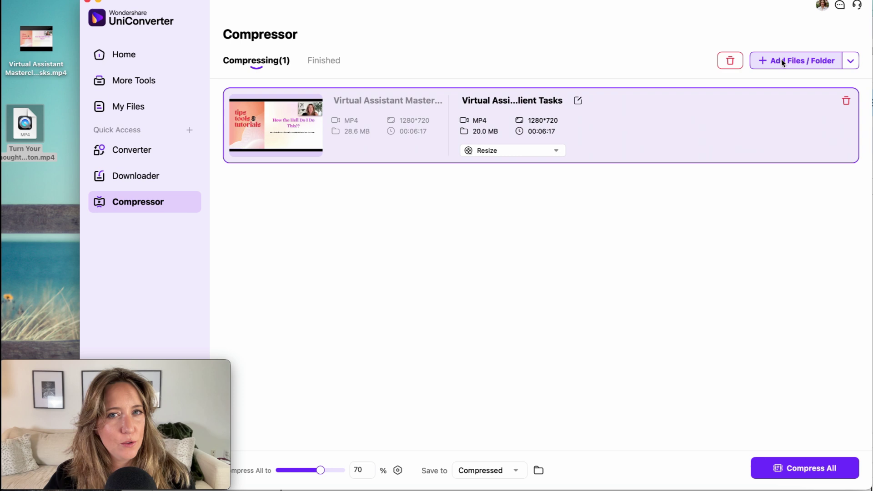
pyautogui.click(781, 60)
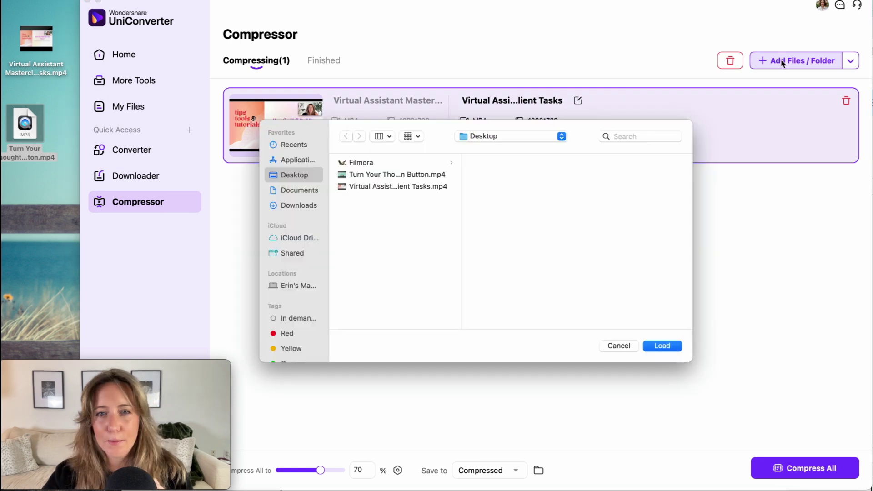
pyautogui.doubleClick(407, 181)
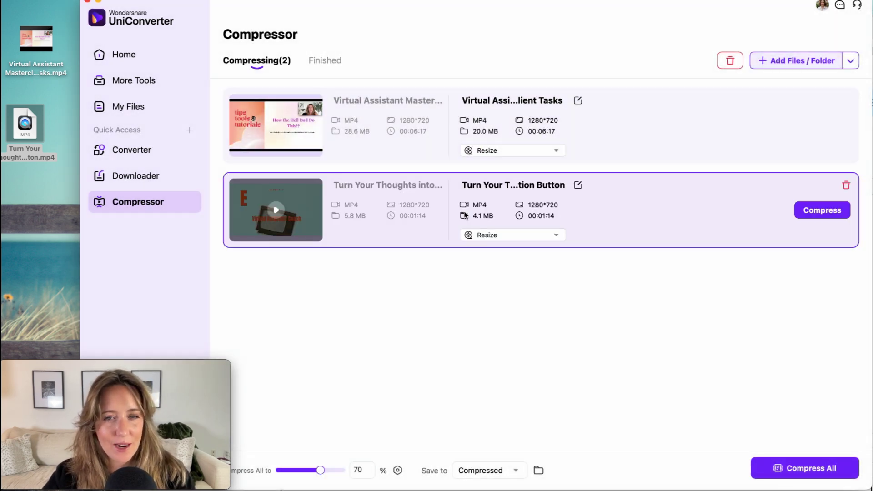
# Step: Open the Screen Recorder from home and keep the webcam resolution at 1920x1080
pyautogui.click(115, 46)
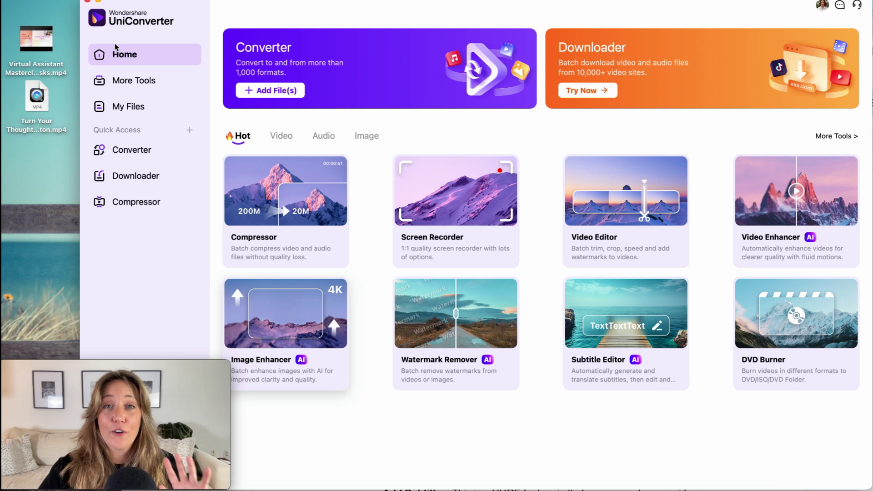
pyautogui.click(449, 181)
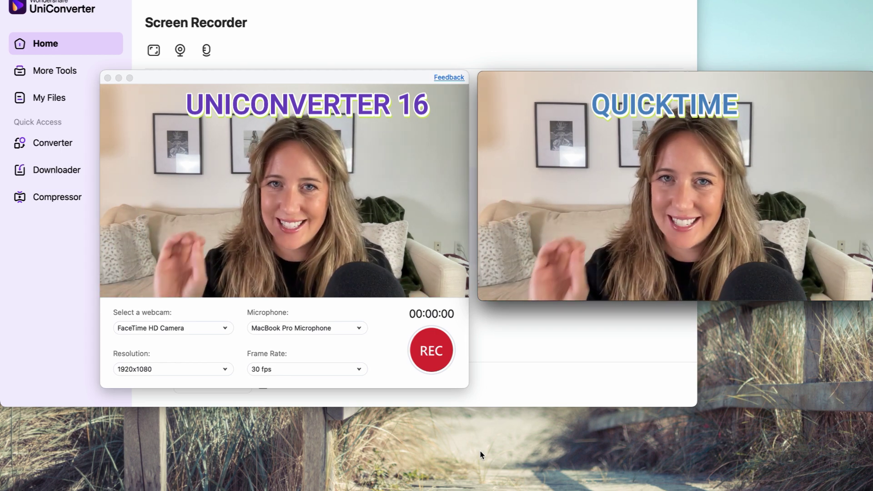
pyautogui.click(195, 370)
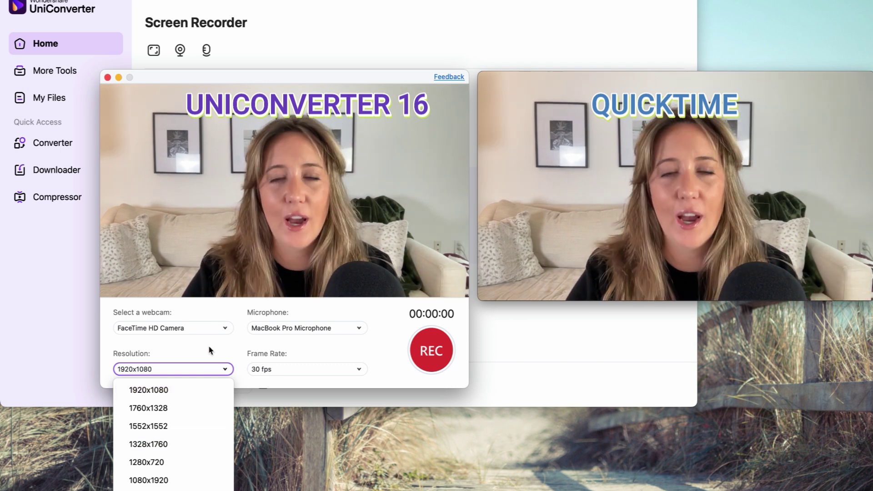
pyautogui.click(209, 350)
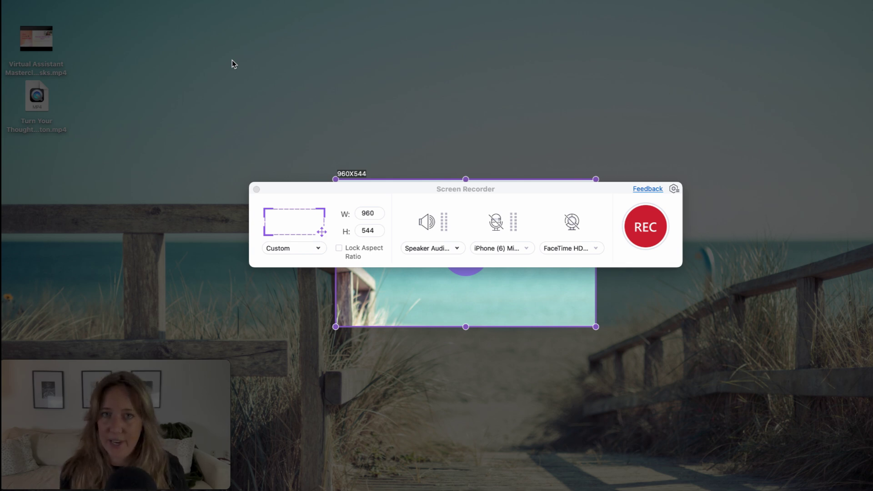
# Step: Move the recorder controls to the top, check preset capture sizes, then go home
pyautogui.moveTo(319, 190); pyautogui.dragTo(449, 30)
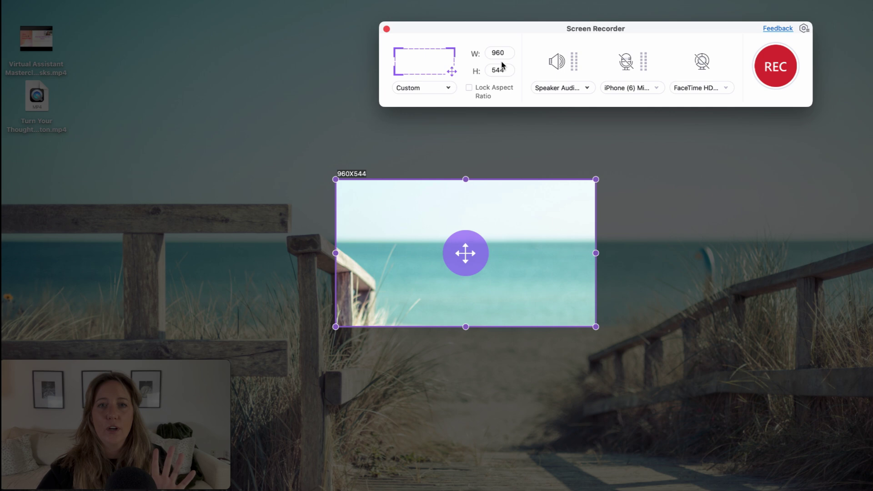
pyautogui.click(449, 91)
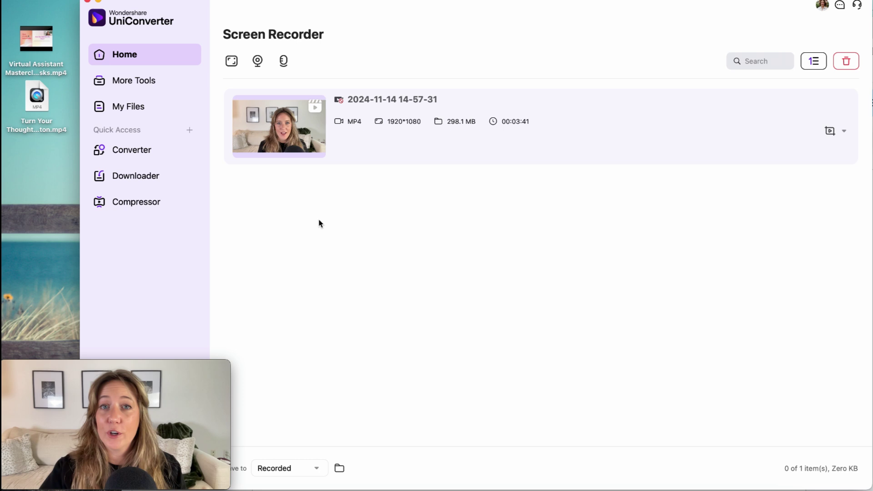
pyautogui.click(159, 62)
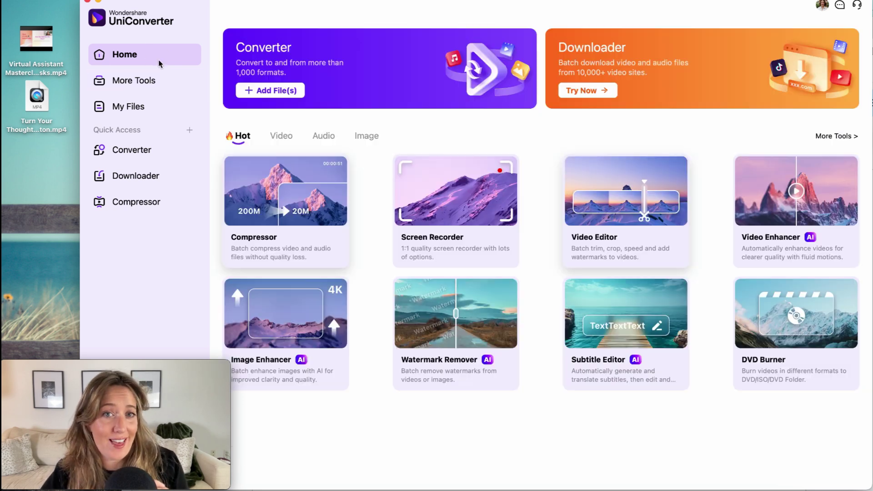
# Step: Load the masterclass video in Video Editor with Adjustment and Speed enabled, then start trimming
pyautogui.click(608, 205)
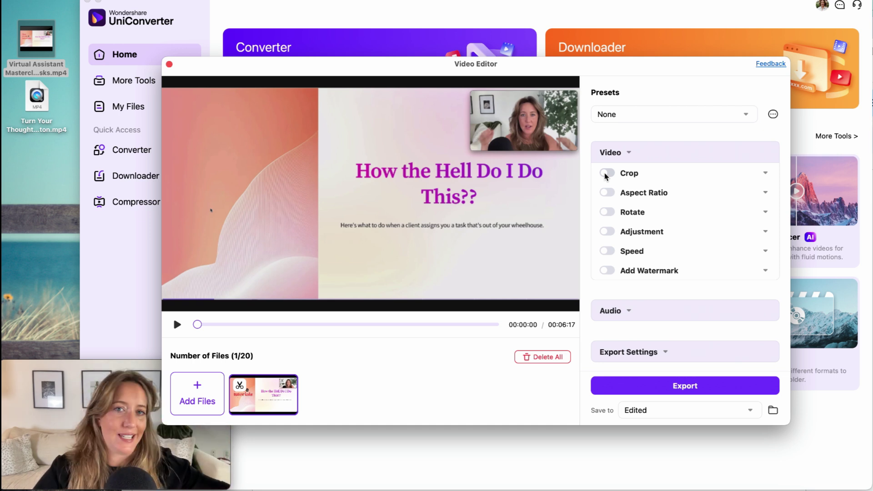
pyautogui.click(607, 231)
pyautogui.scroll(-2, 630, 235)
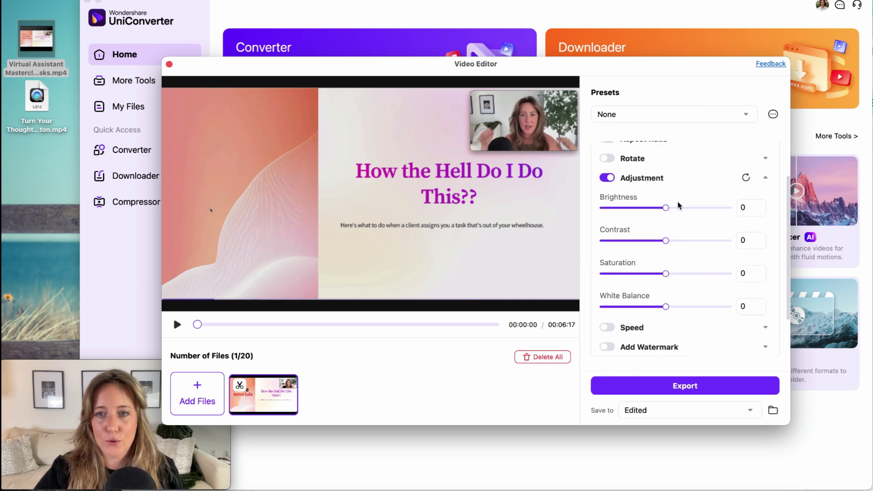
pyautogui.scroll(-2, 662, 257)
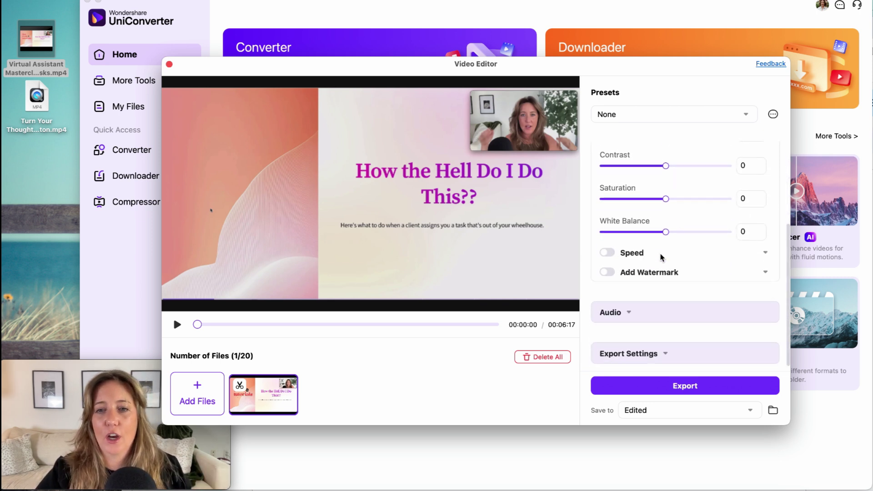
pyautogui.click(610, 256)
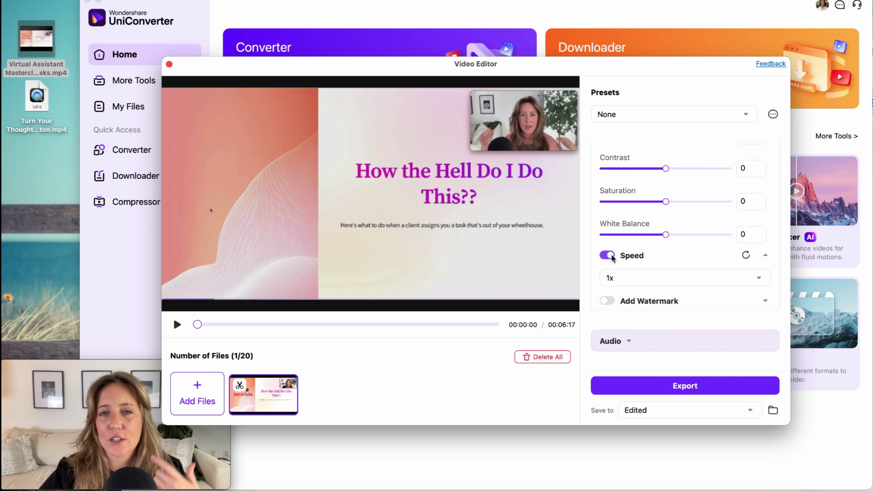
pyautogui.scroll(4, 617, 293)
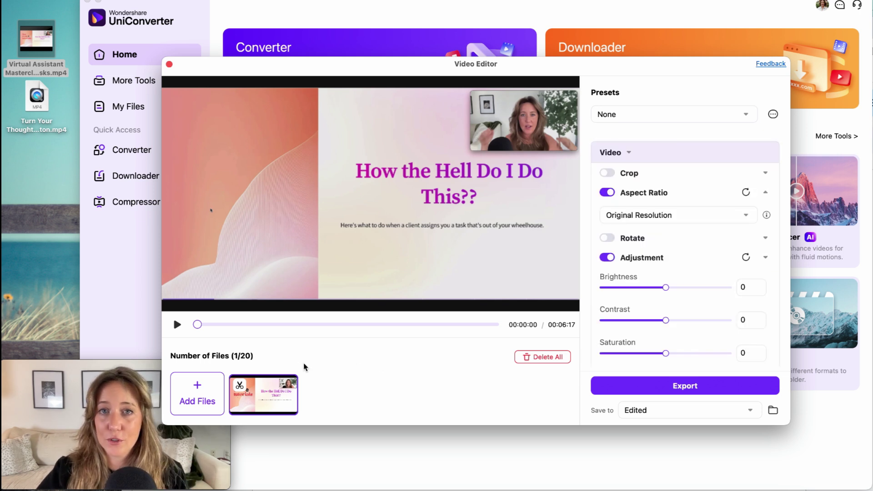
pyautogui.click(240, 385)
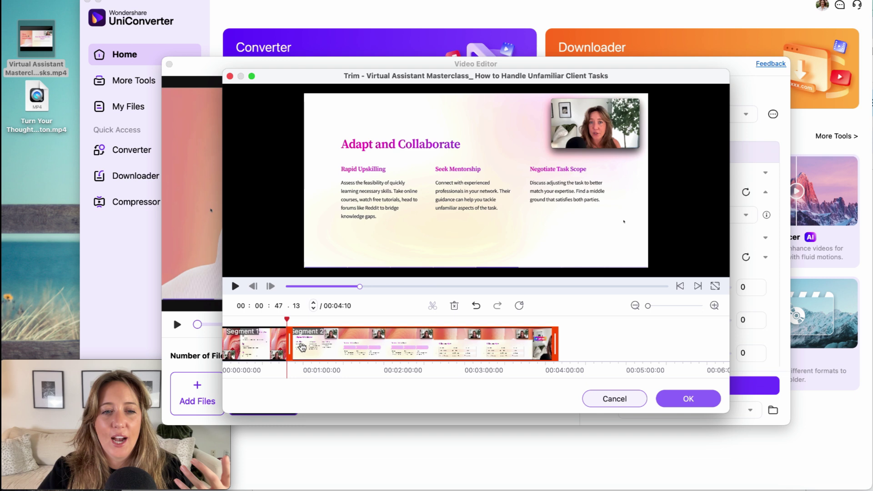
# Step: Split the clip into three segments, apply the trim, and review Export Settings formats
pyautogui.click(370, 338)
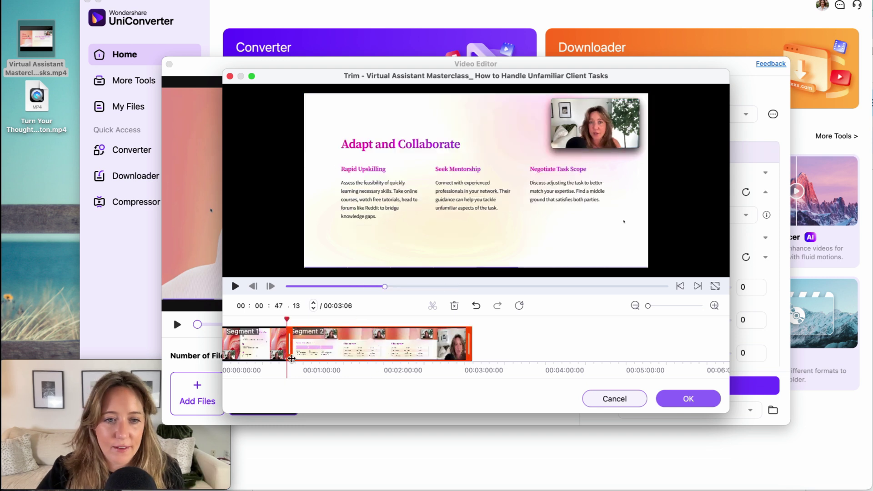
pyautogui.click(339, 341)
pyautogui.click(471, 339)
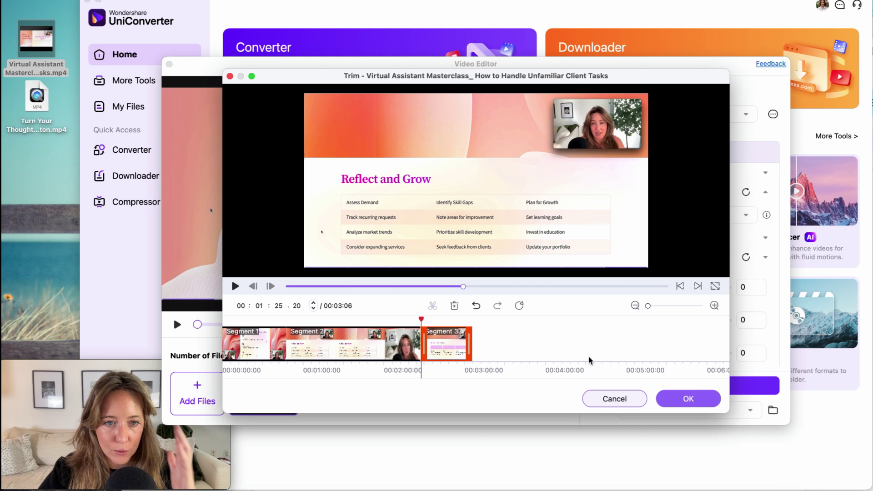
pyautogui.click(644, 400)
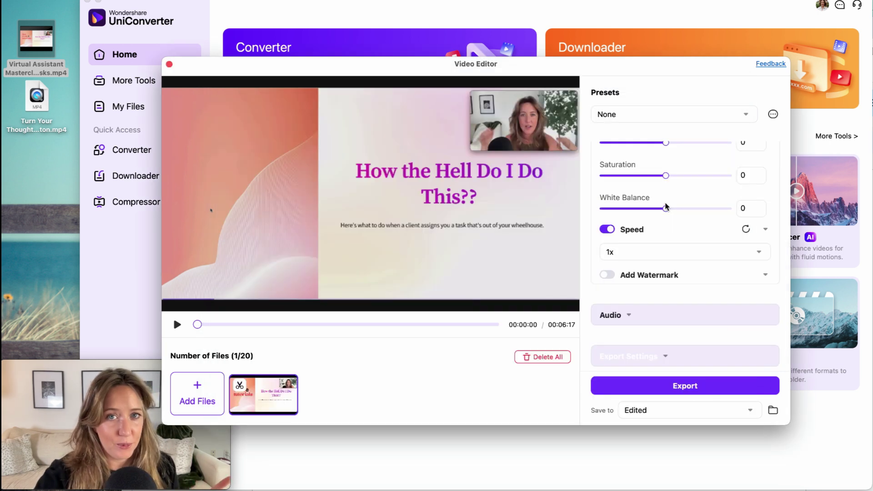
pyautogui.click(666, 360)
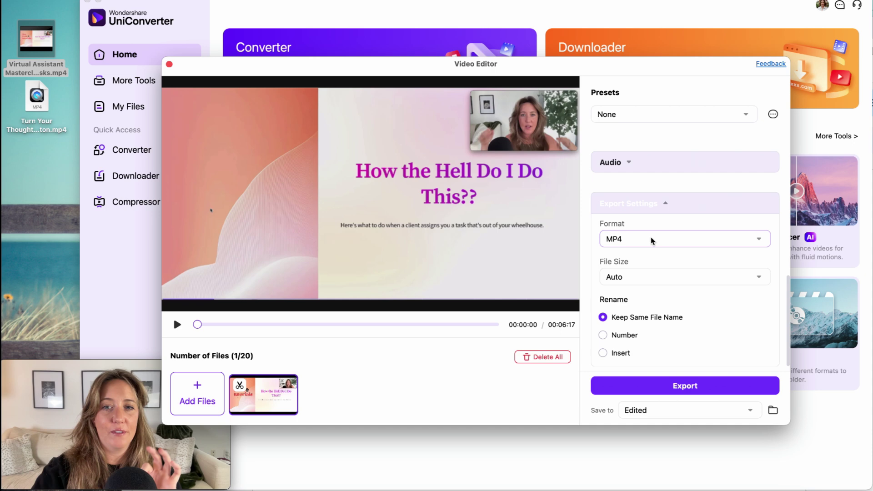
pyautogui.click(651, 240)
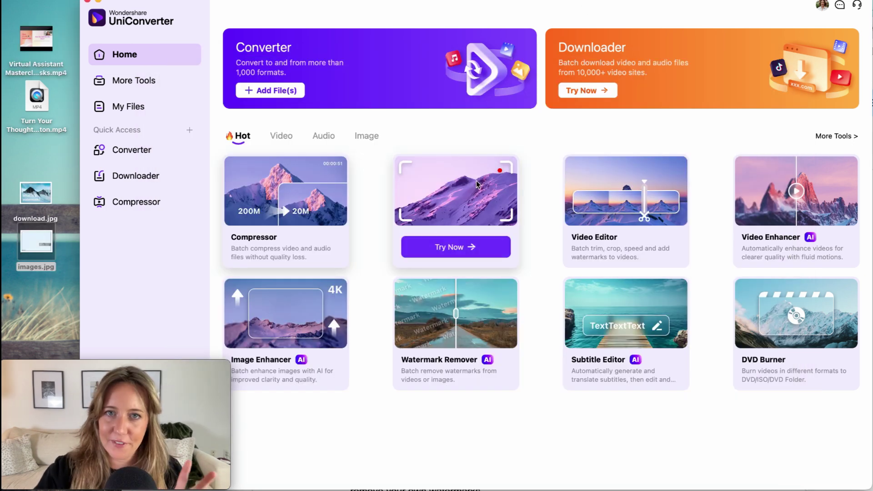
# Step: Load both desktop JPG images into the Image Watermark Remover
pyautogui.click(467, 336)
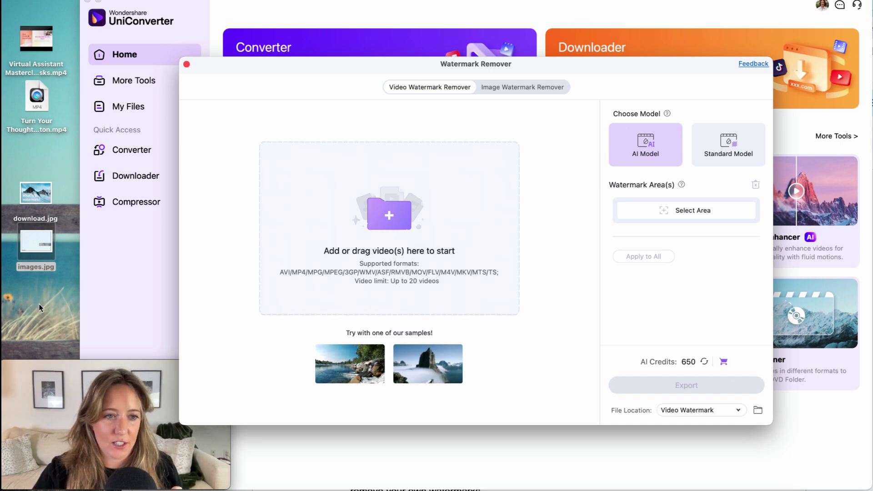
pyautogui.click(511, 93)
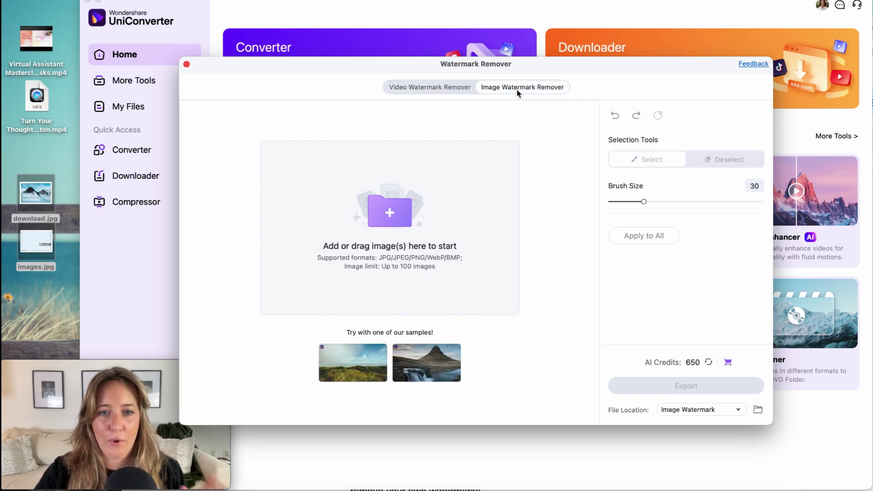
pyautogui.moveTo(52, 299); pyautogui.dragTo(407, 204)
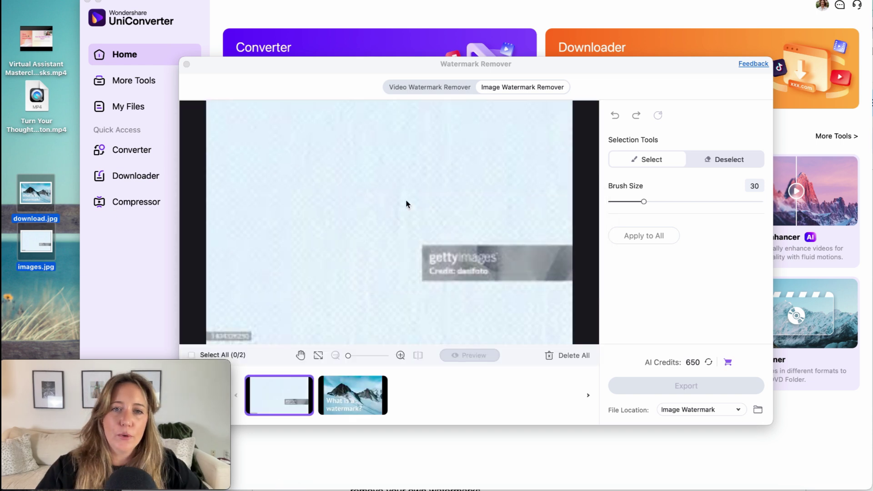
# Step: Brush over the gettyimages watermark and 'What is a watermark?' text, then export both
pyautogui.click(414, 243)
pyautogui.moveTo(428, 250)
pyautogui.mouseDown()
pyautogui.moveTo(437, 277)
pyautogui.moveTo(563, 281)
pyautogui.moveTo(570, 244)
pyautogui.moveTo(495, 243)
pyautogui.moveTo(559, 266)
pyautogui.moveTo(567, 255)
pyautogui.moveTo(435, 256)
pyautogui.moveTo(498, 255)
pyautogui.moveTo(535, 266)
pyautogui.moveTo(510, 270)
pyautogui.mouseUp()
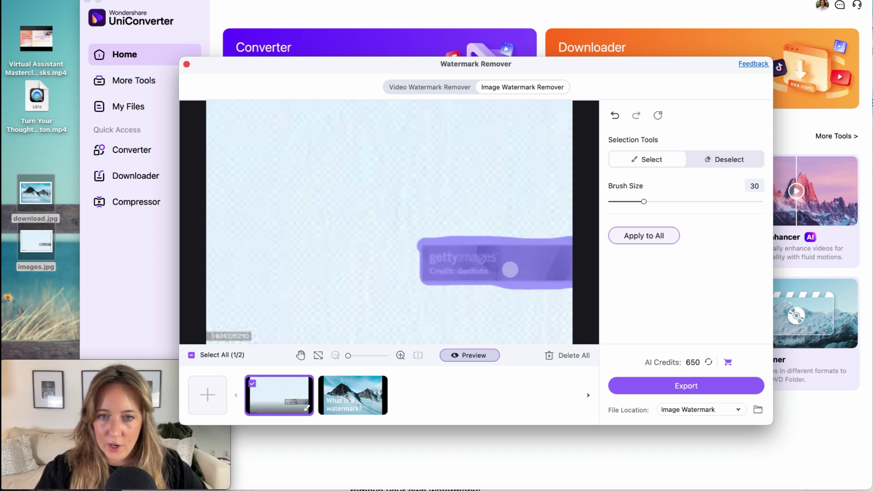
pyautogui.click(347, 402)
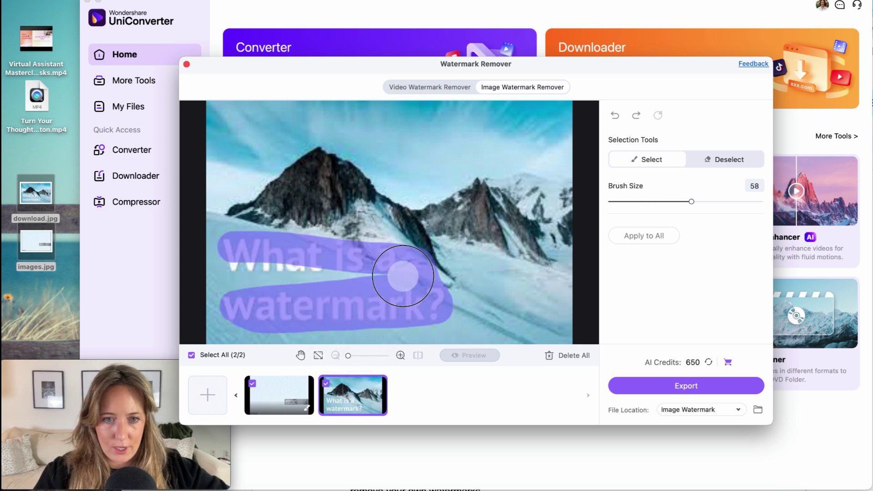
pyautogui.moveTo(395, 326)
pyautogui.mouseDown()
pyautogui.moveTo(267, 269)
pyautogui.moveTo(237, 265)
pyautogui.mouseUp()
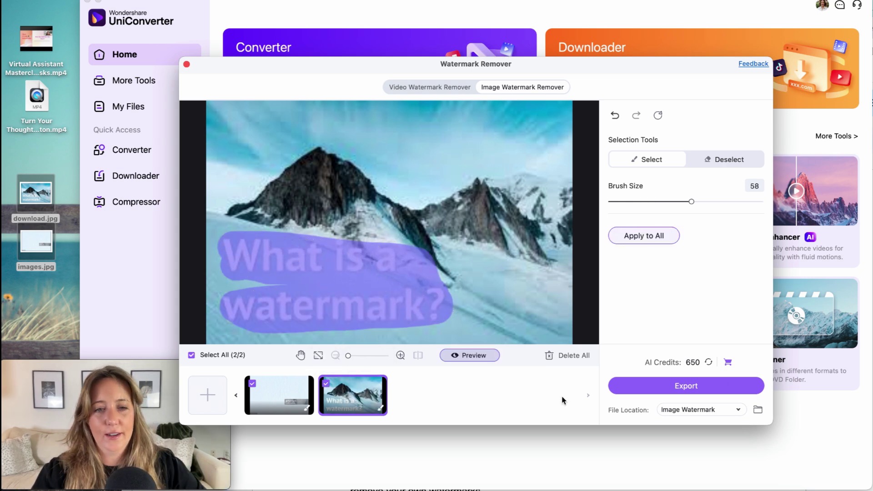
pyautogui.click(652, 387)
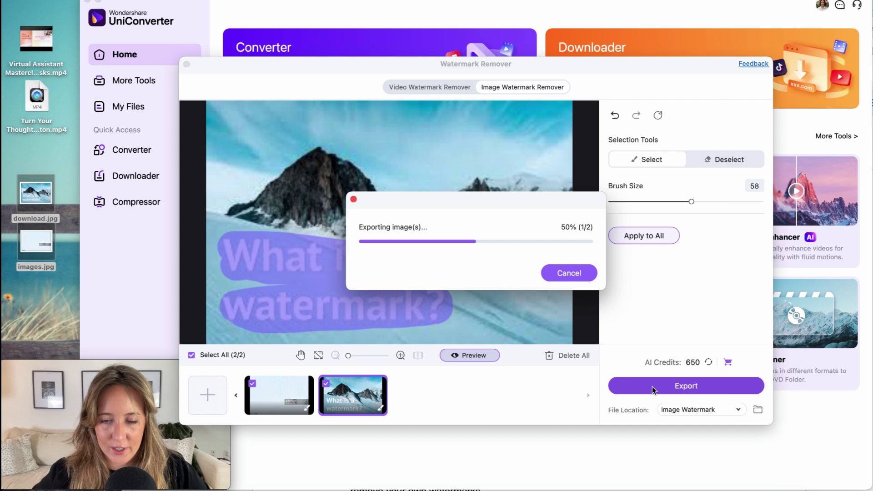
# Step: Preview the exported download.jpg and images.jpg in Quick Look, then close the folder
pyautogui.click(348, 99)
pyautogui.press('space')
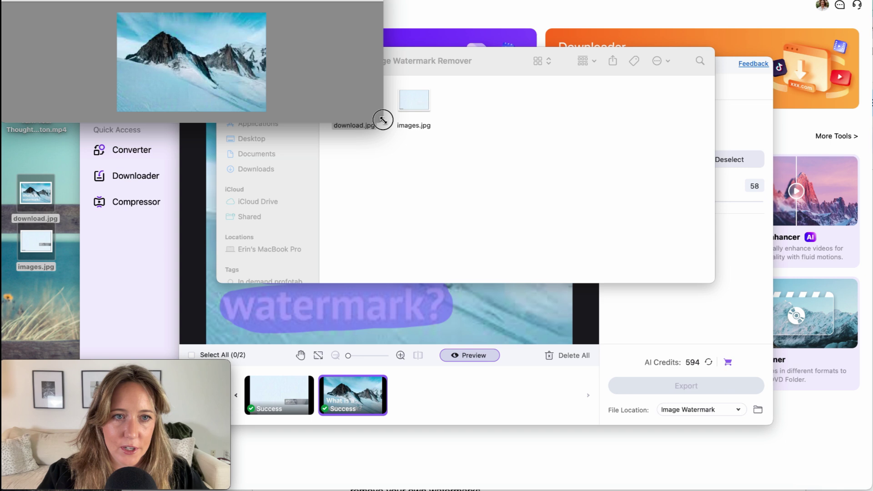
pyautogui.moveTo(384, 121); pyautogui.dragTo(383, 142)
pyautogui.click(404, 103)
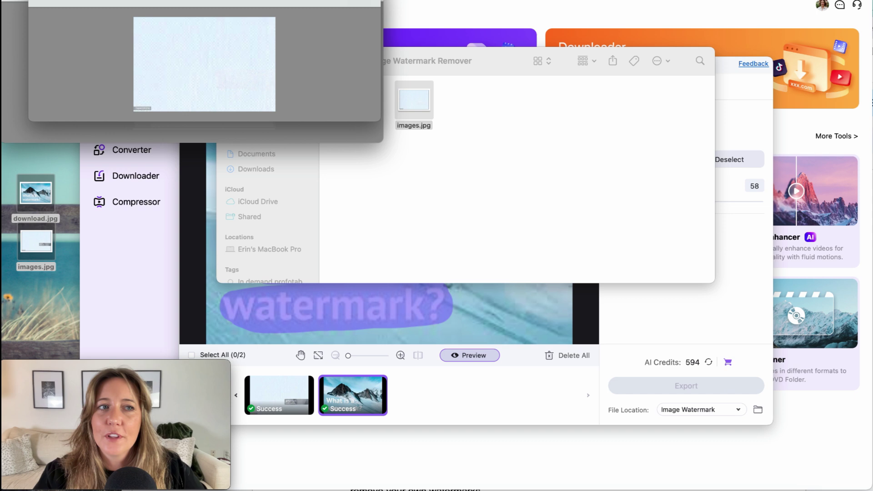
pyautogui.click(8, 2)
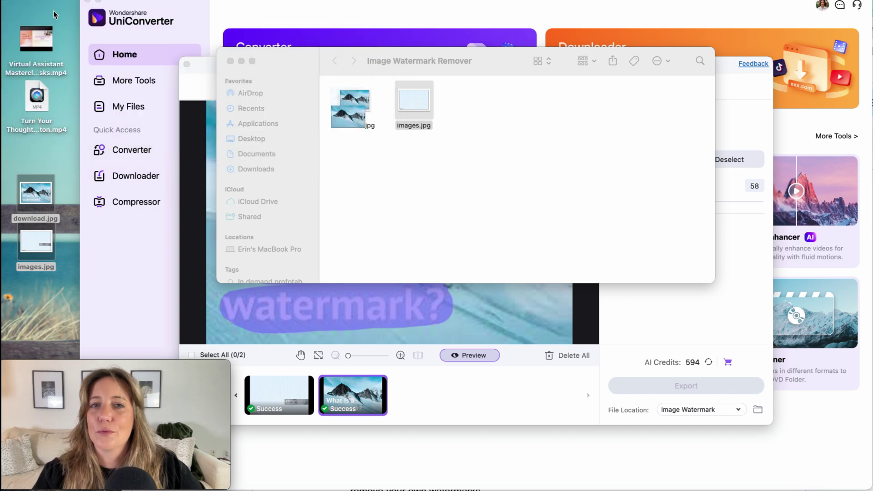
pyautogui.click(230, 61)
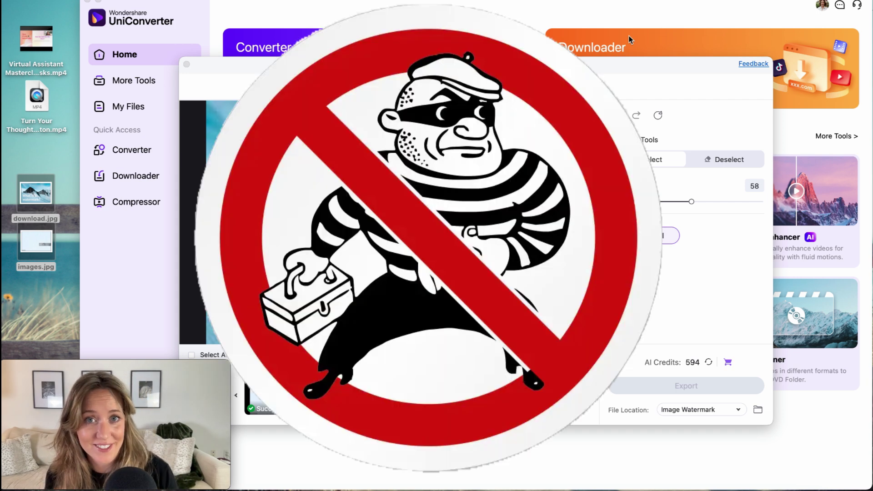
# Step: Switch the Watermark Remover to the Video Watermark Remover tab
pyautogui.moveTo(787, 335)
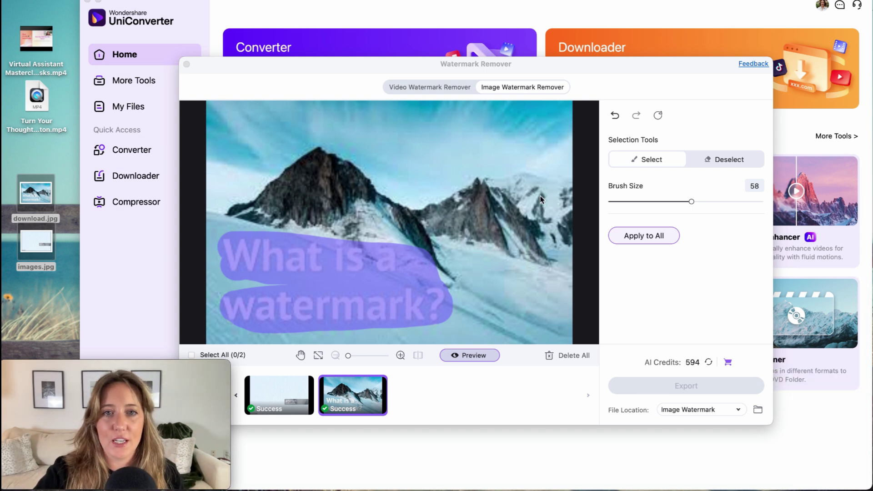
pyautogui.click(451, 88)
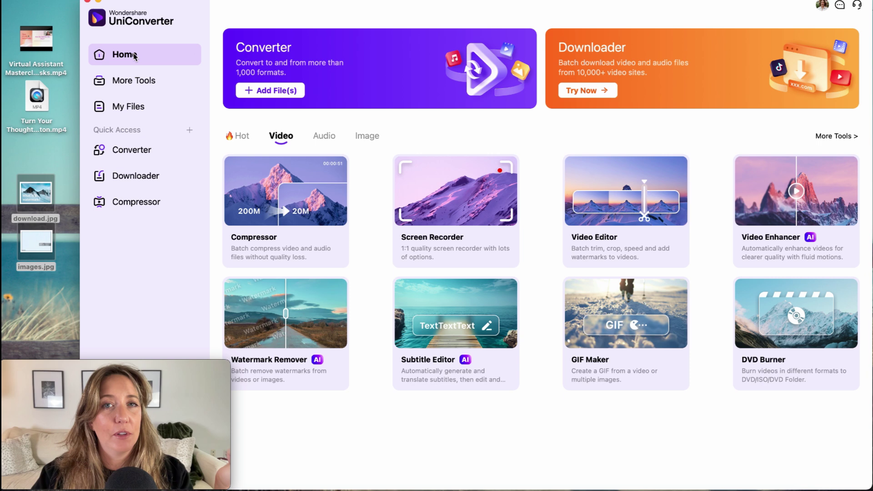
pyautogui.moveTo(627, 253)
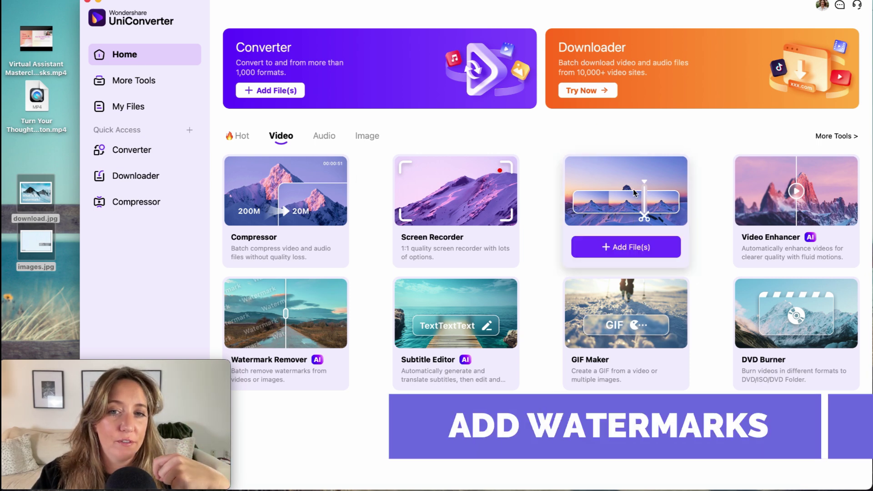
pyautogui.click(628, 248)
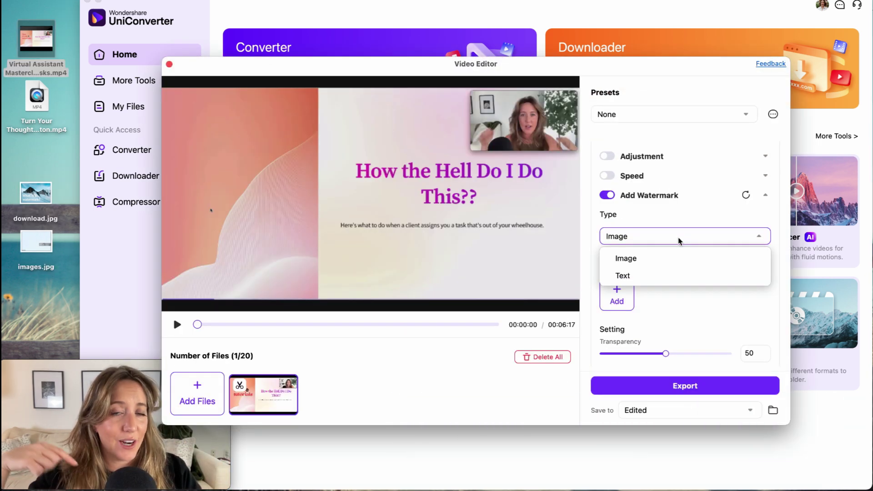
pyautogui.click(637, 258)
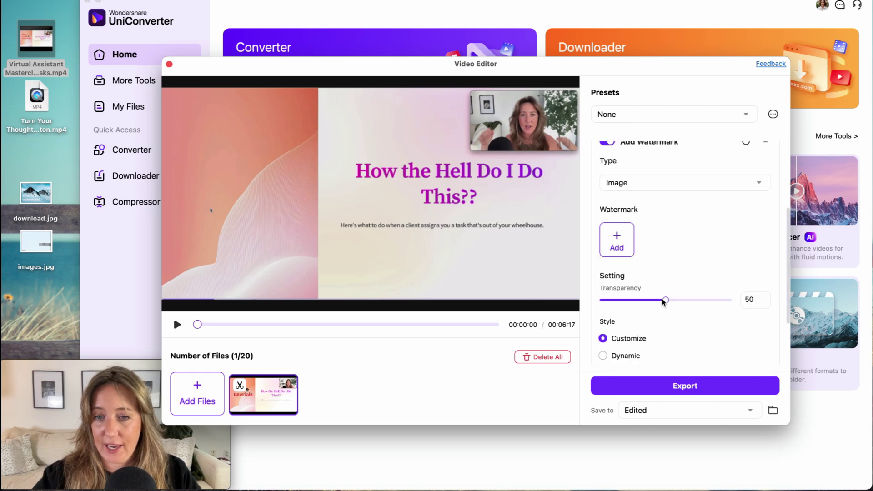
pyautogui.click(617, 236)
pyautogui.click(600, 319)
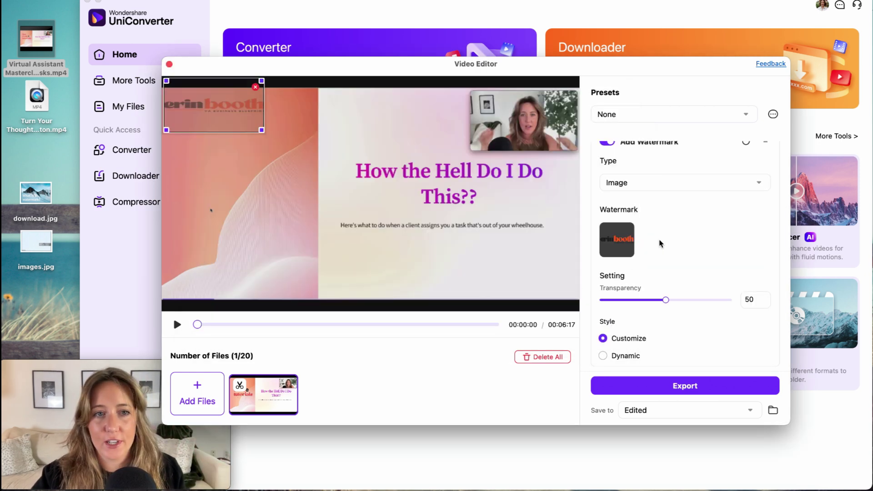
pyautogui.moveTo(605, 256)
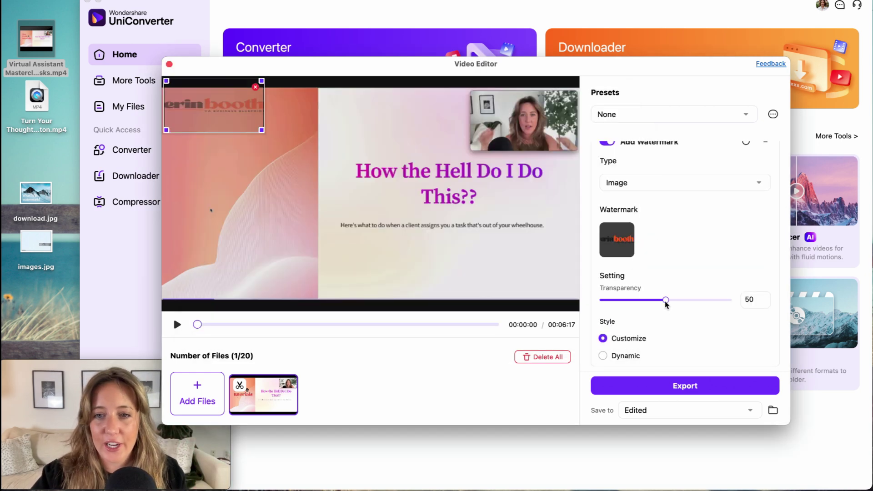
pyautogui.moveTo(666, 300); pyautogui.dragTo(643, 300)
pyautogui.scroll(-2, 659, 282)
pyautogui.moveTo(203, 109); pyautogui.dragTo(211, 292)
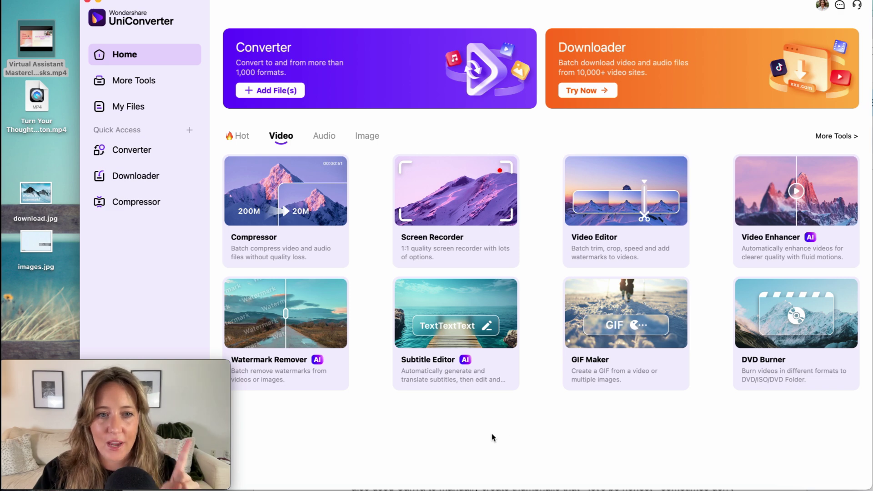
pyautogui.click(369, 136)
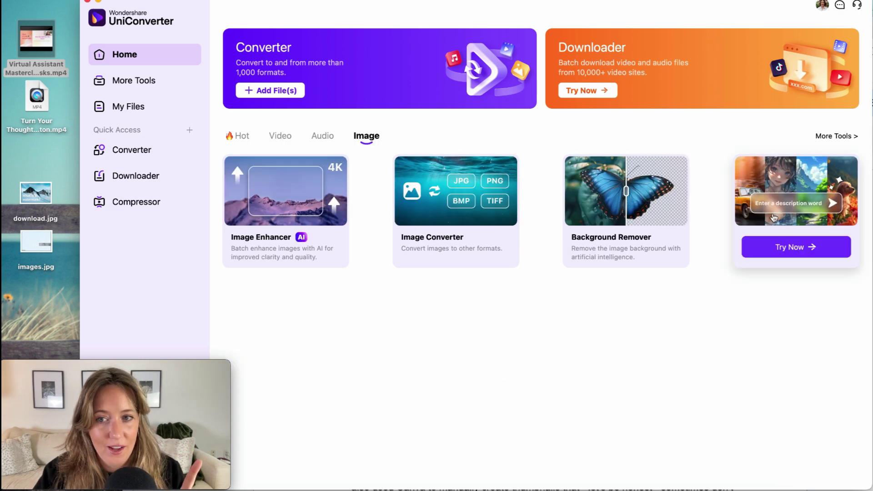
pyautogui.click(792, 249)
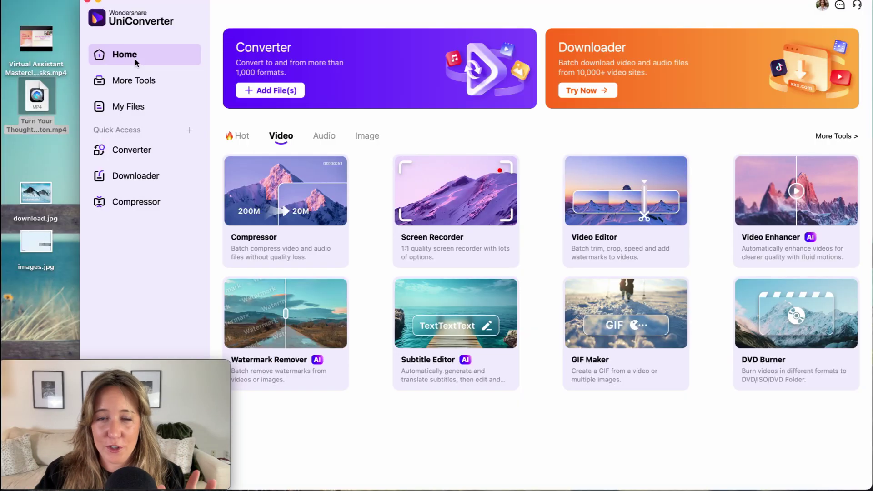
# Step: Show the Audio tools and launch Text to Speech
pyautogui.click(329, 143)
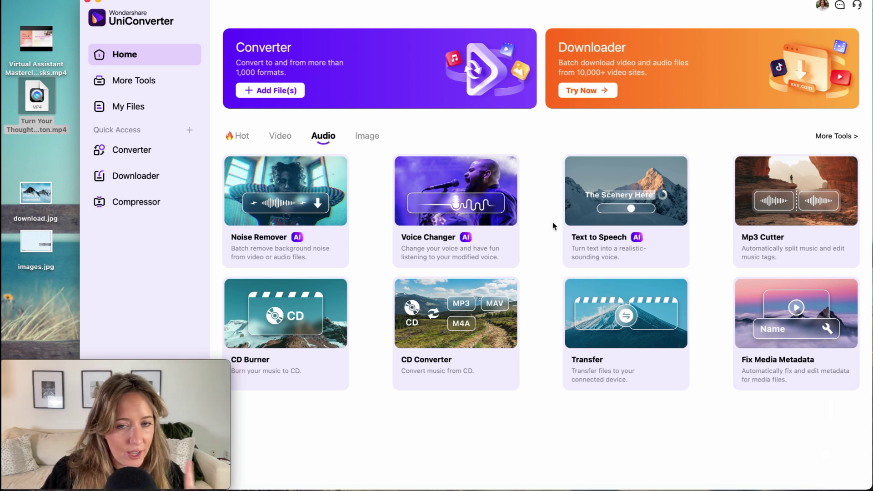
pyautogui.click(633, 248)
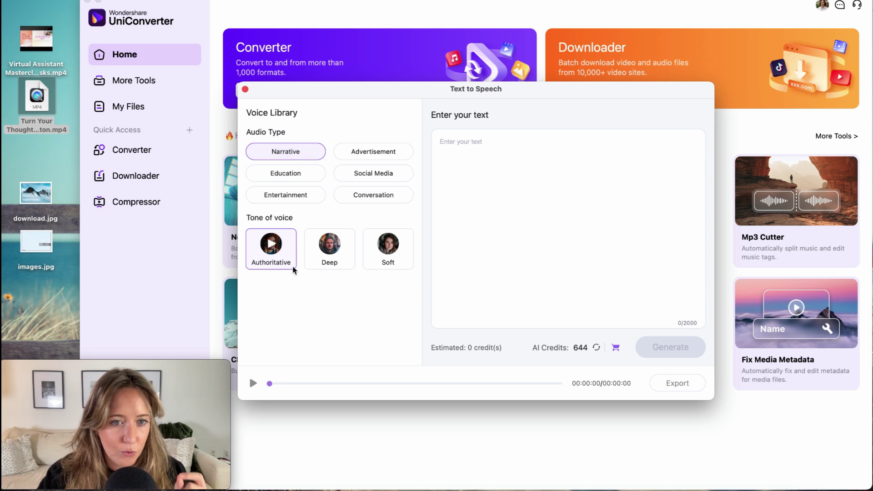
# Step: Preview the Entertainment voice tones Versatile, Expressive and Articulated with the volume raised
pyautogui.click(298, 196)
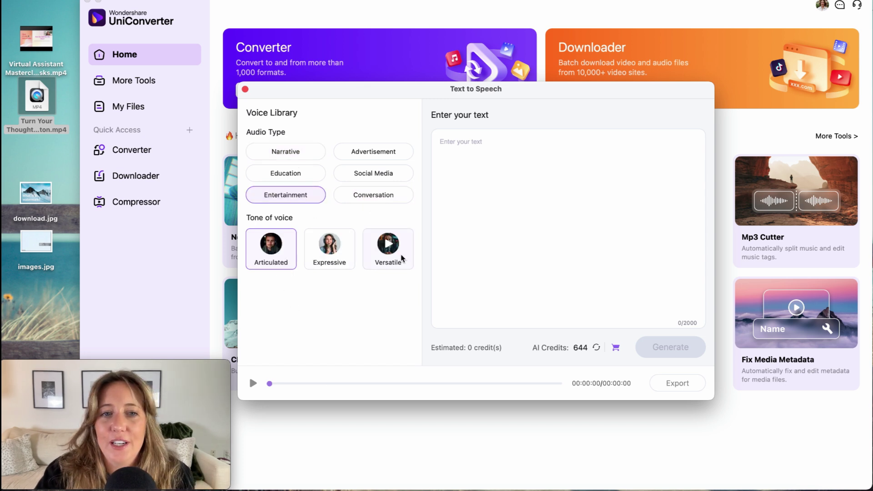
pyautogui.click(388, 245)
pyautogui.press('XF86AudioRaiseVolume')
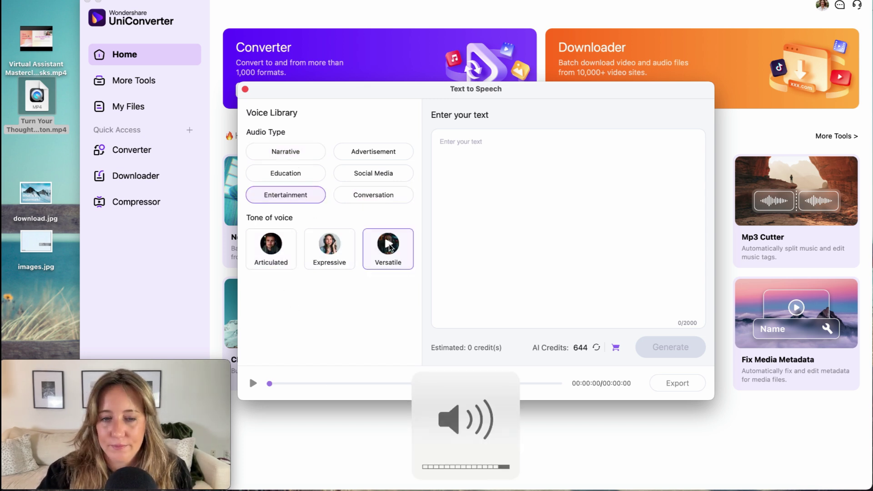
pyautogui.click(330, 245)
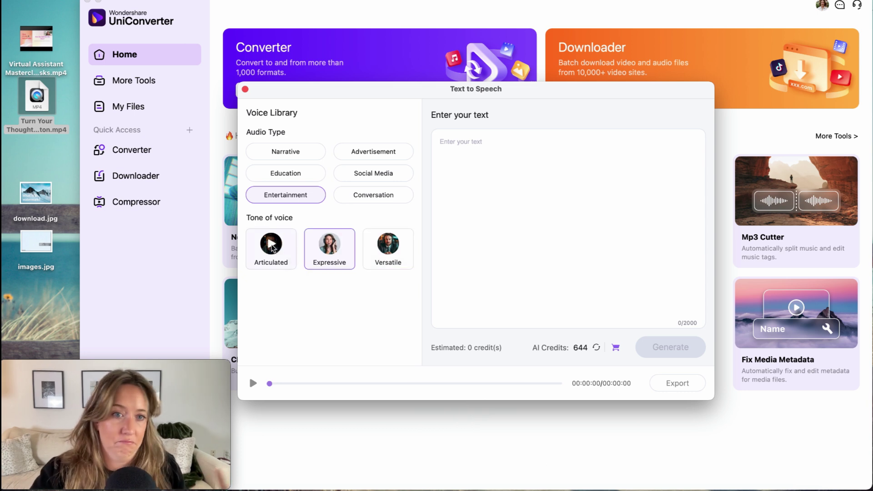
pyautogui.click(272, 247)
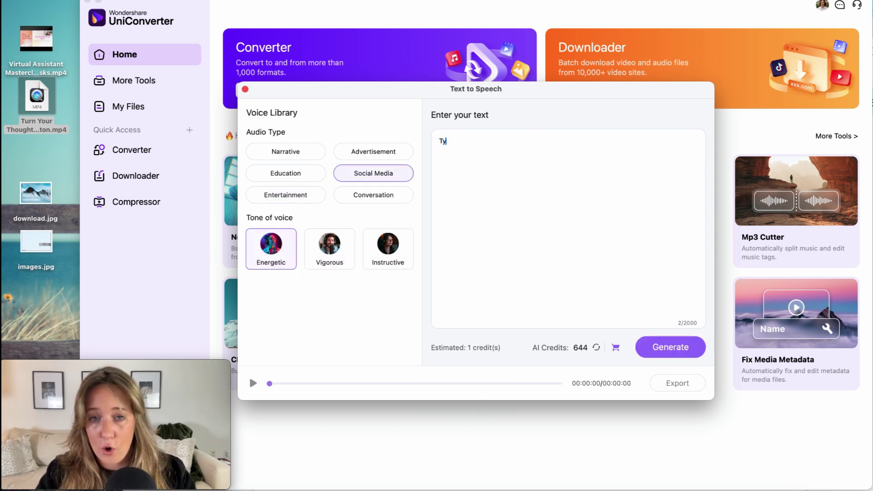
# Step: Enter the short speech prompt and close the text-to-speech tool
pyautogui.write('ype')
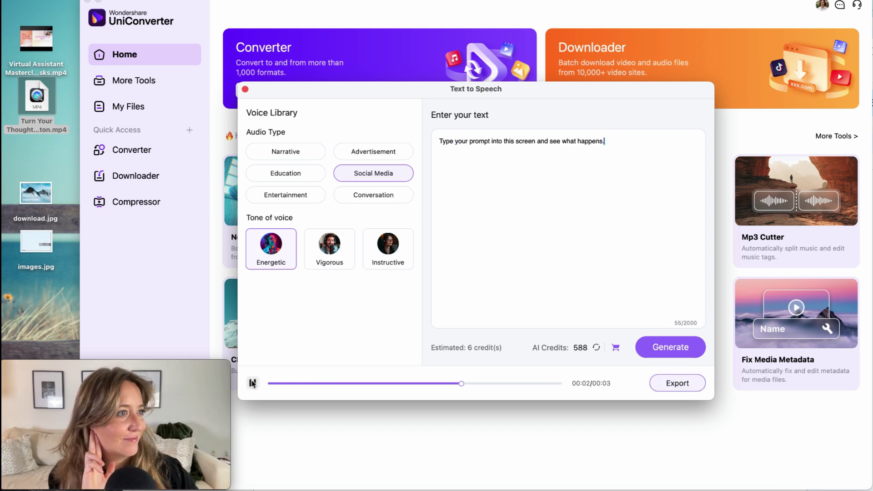
pyautogui.press('Escape')
pyautogui.moveTo(296, 247)
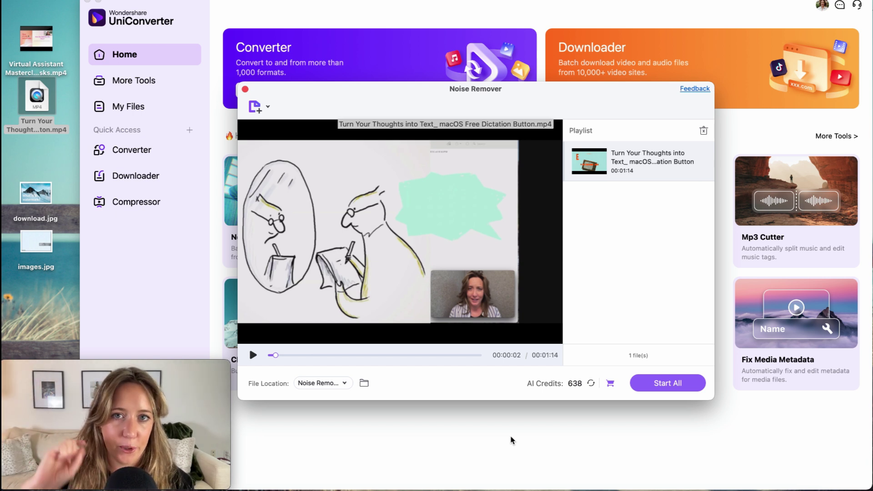
# Step: Start noise removal on the loaded dictation-button MP4 with Start All
pyautogui.click(695, 387)
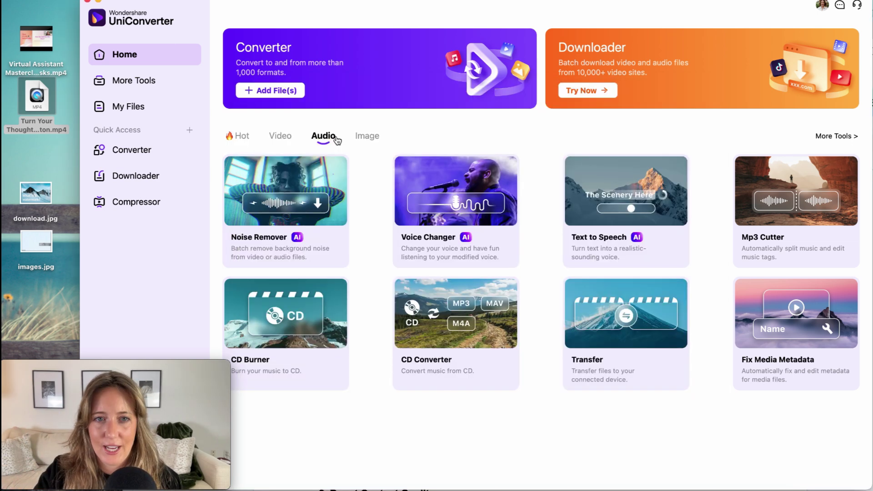
# Step: Switch to the Image tools and launch the AI Image Enhancer
pyautogui.click(369, 136)
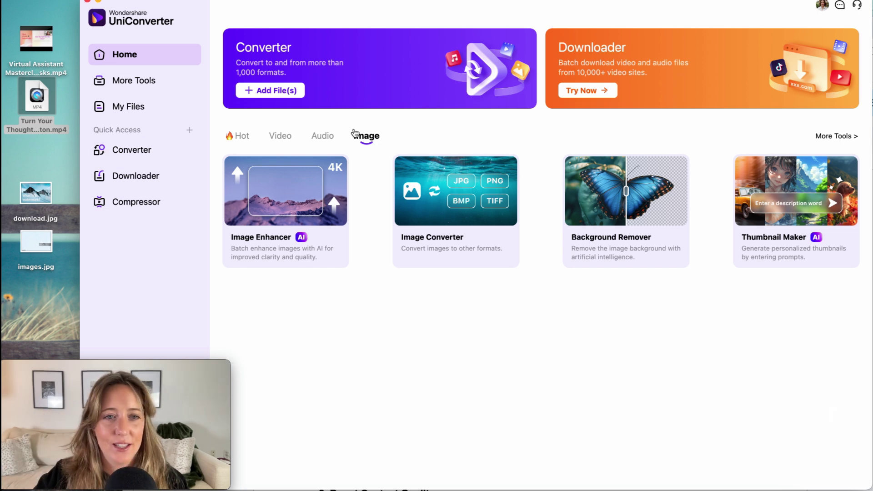
pyautogui.click(286, 191)
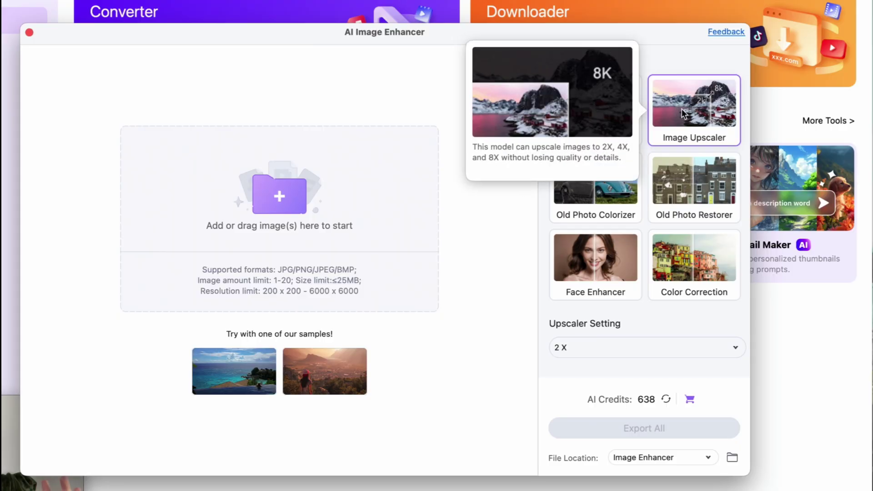
# Step: Replace the Image Upscaler model with Color Correction, passing through Old Photo Restorer
pyautogui.click(687, 181)
pyautogui.click(703, 262)
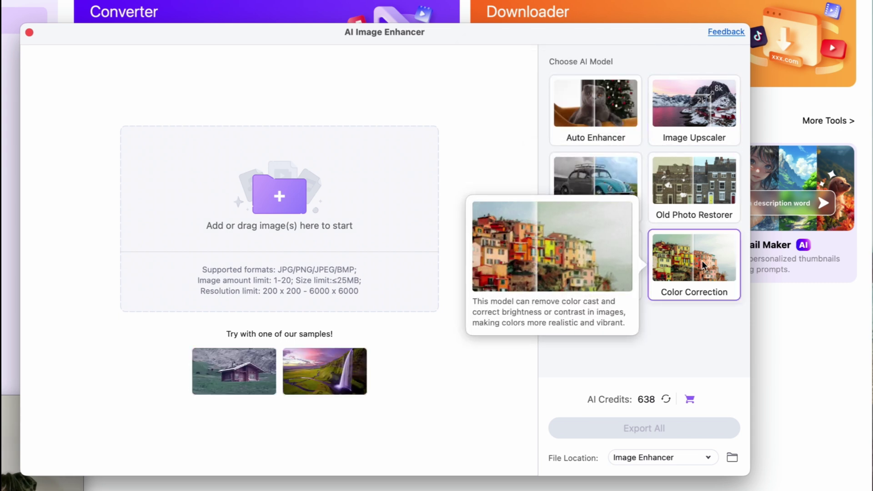